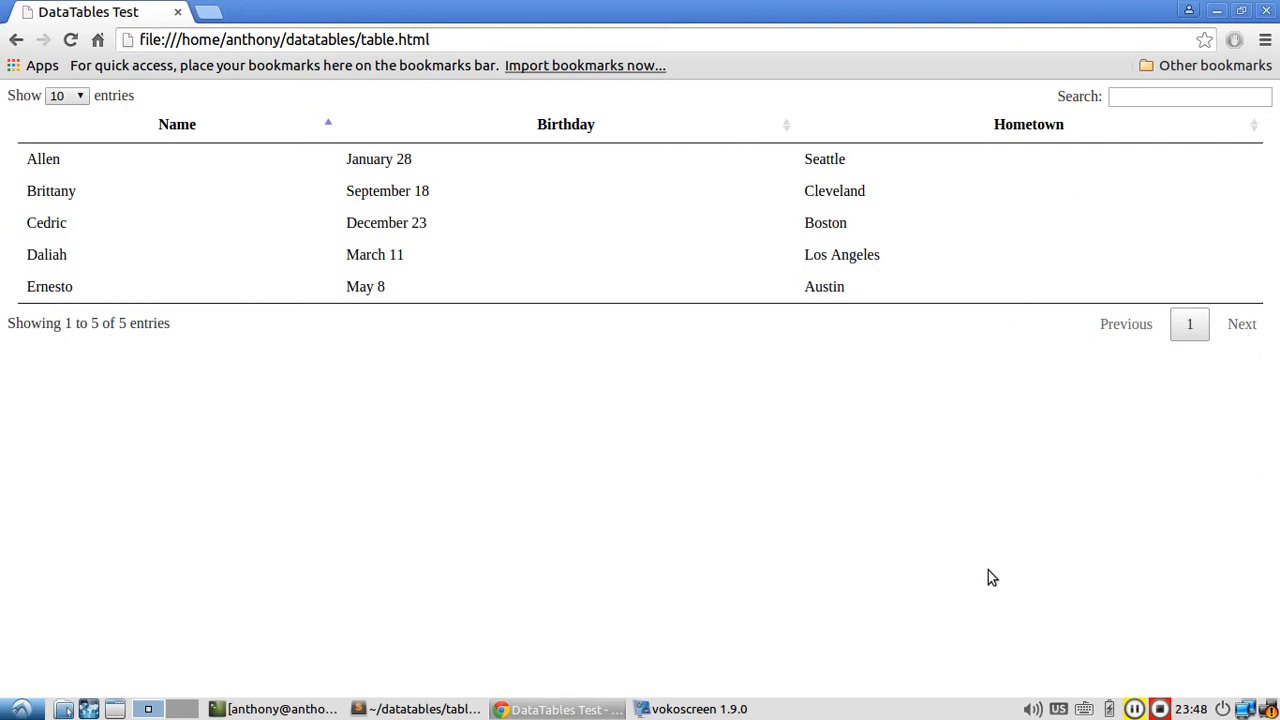
Focus the DataTables search box before heading to the table.html source
click(1176, 97)
click(416, 708)
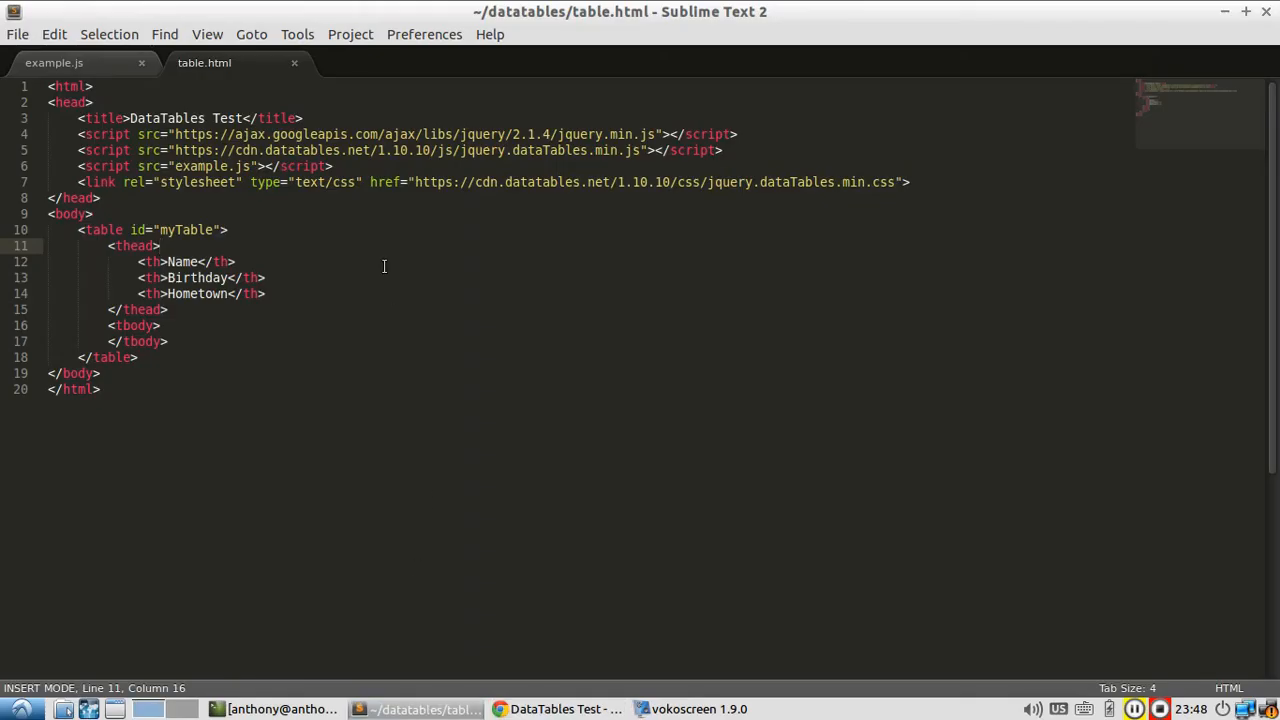
click(100, 66)
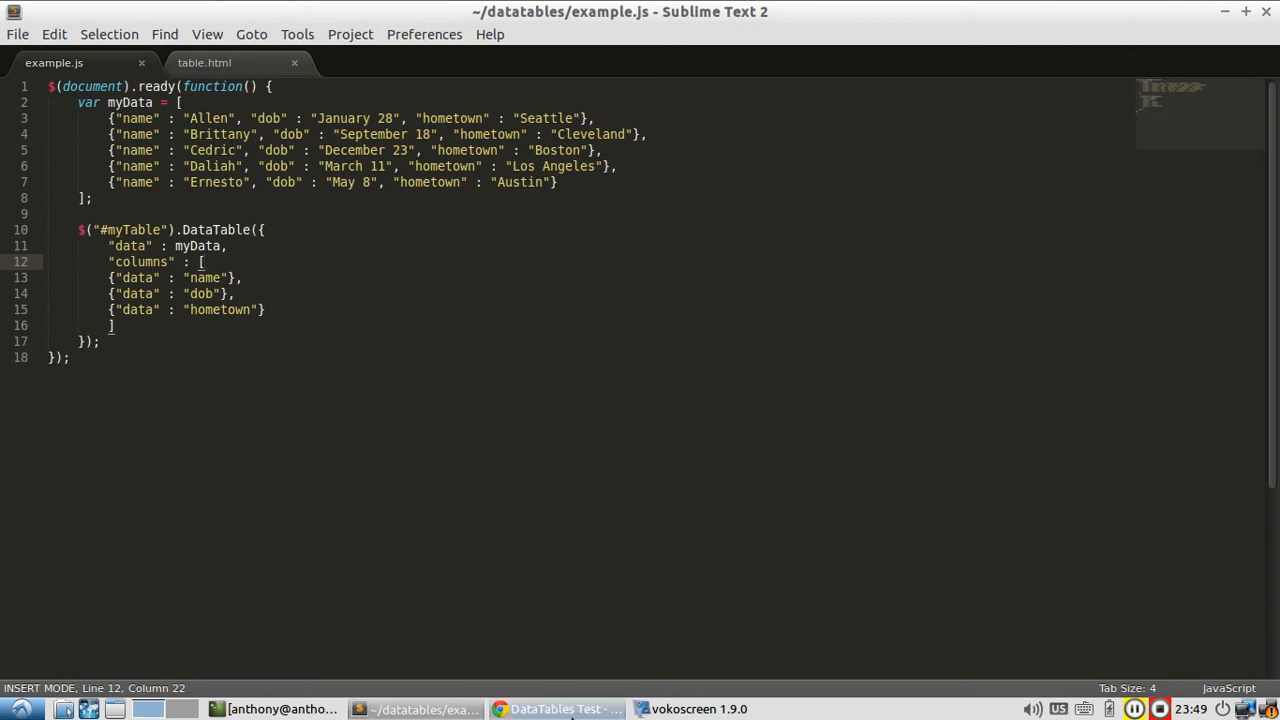
click(557, 709)
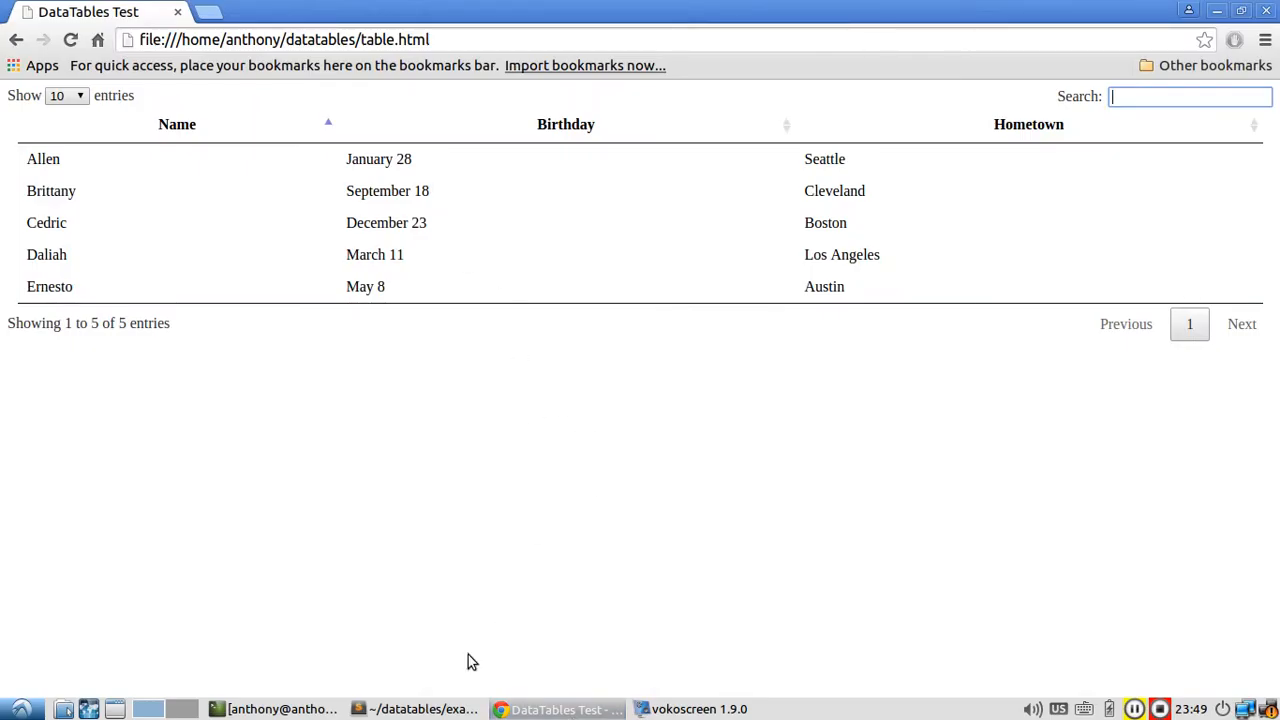
click(460, 709)
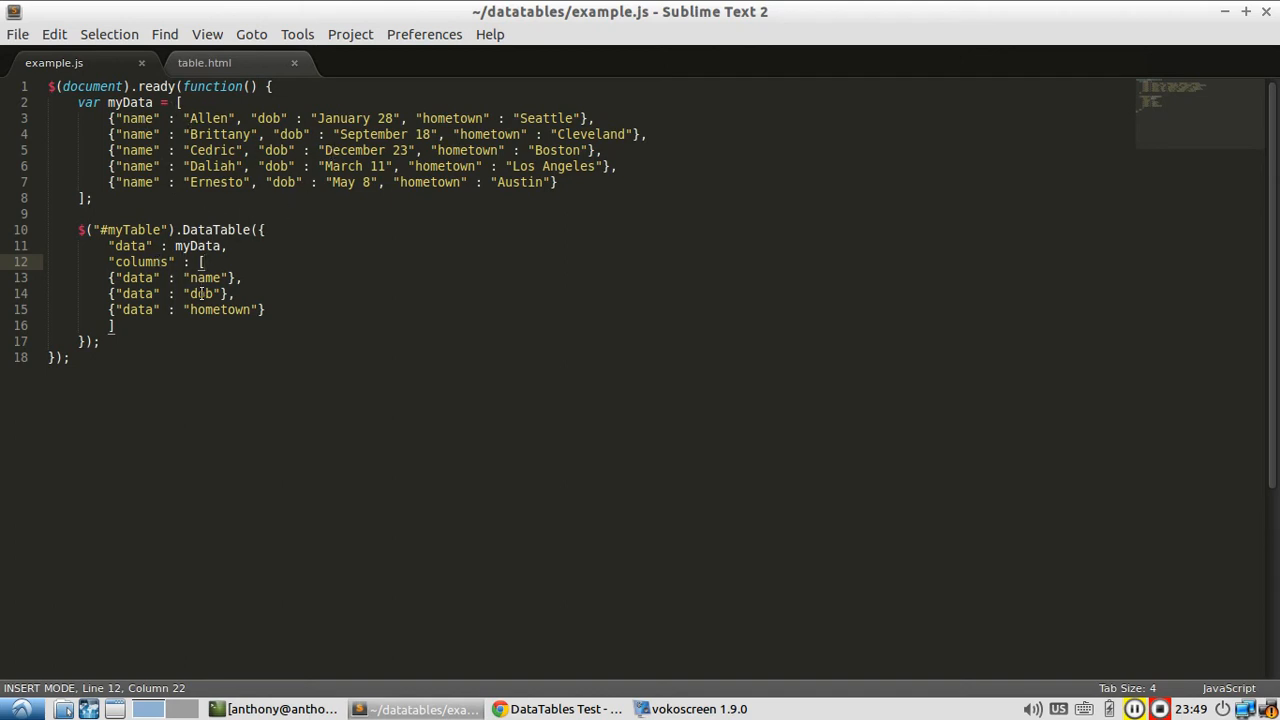
click(538, 709)
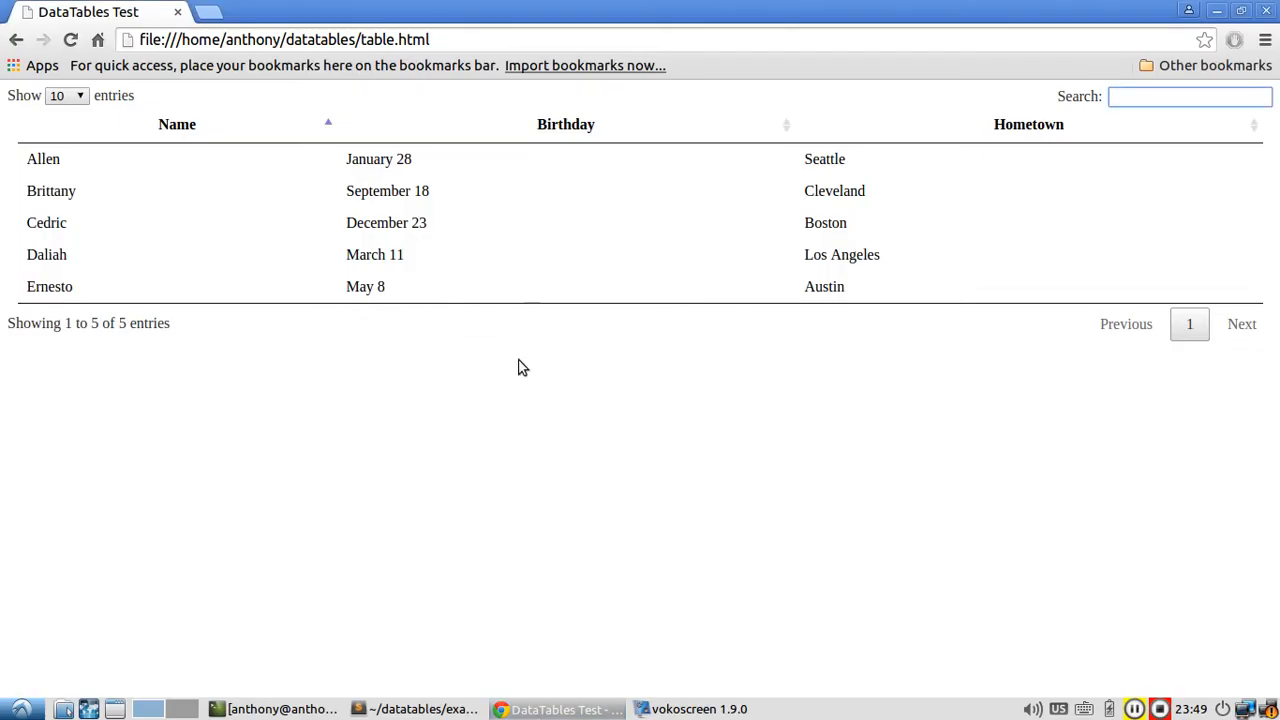
click(440, 710)
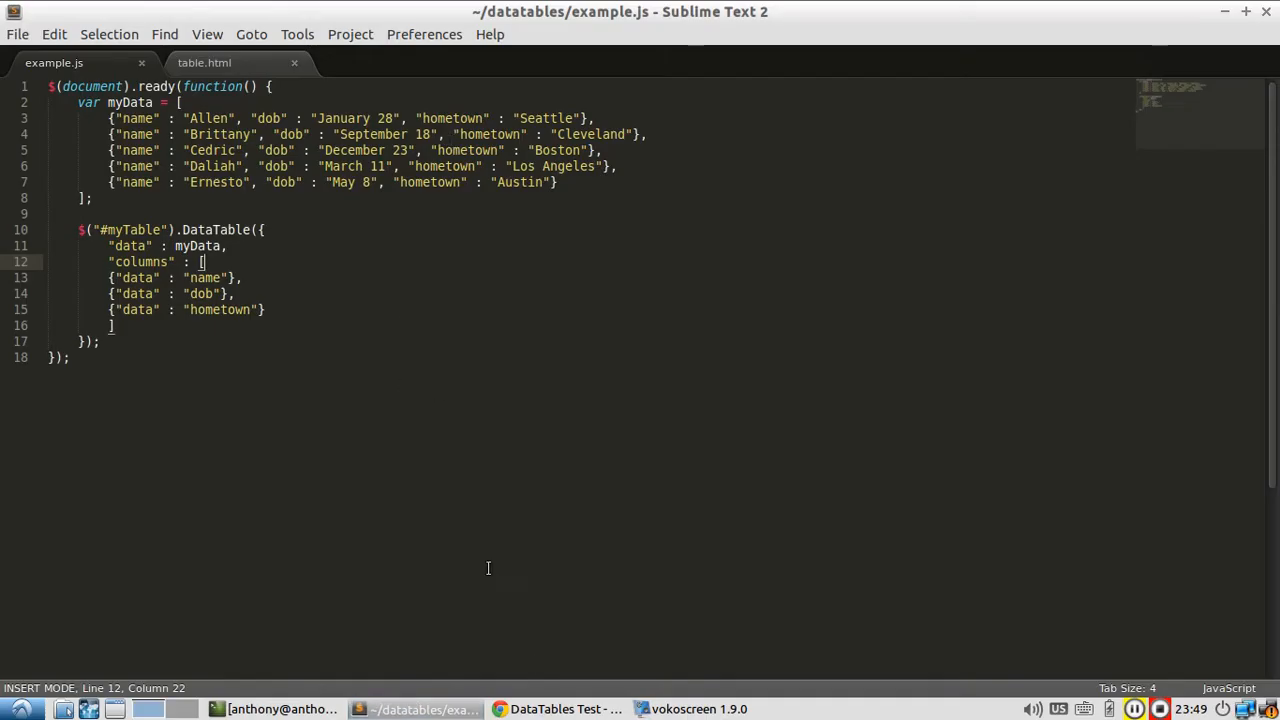
click(560, 709)
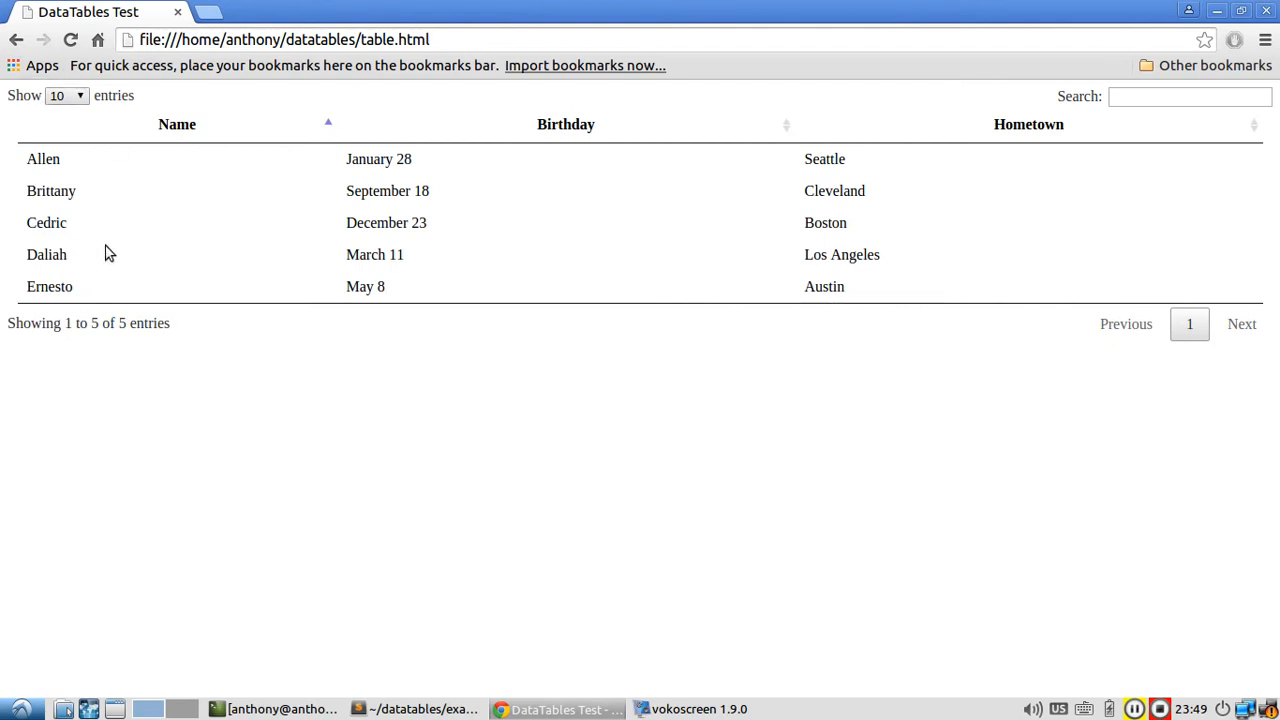
click(421, 708)
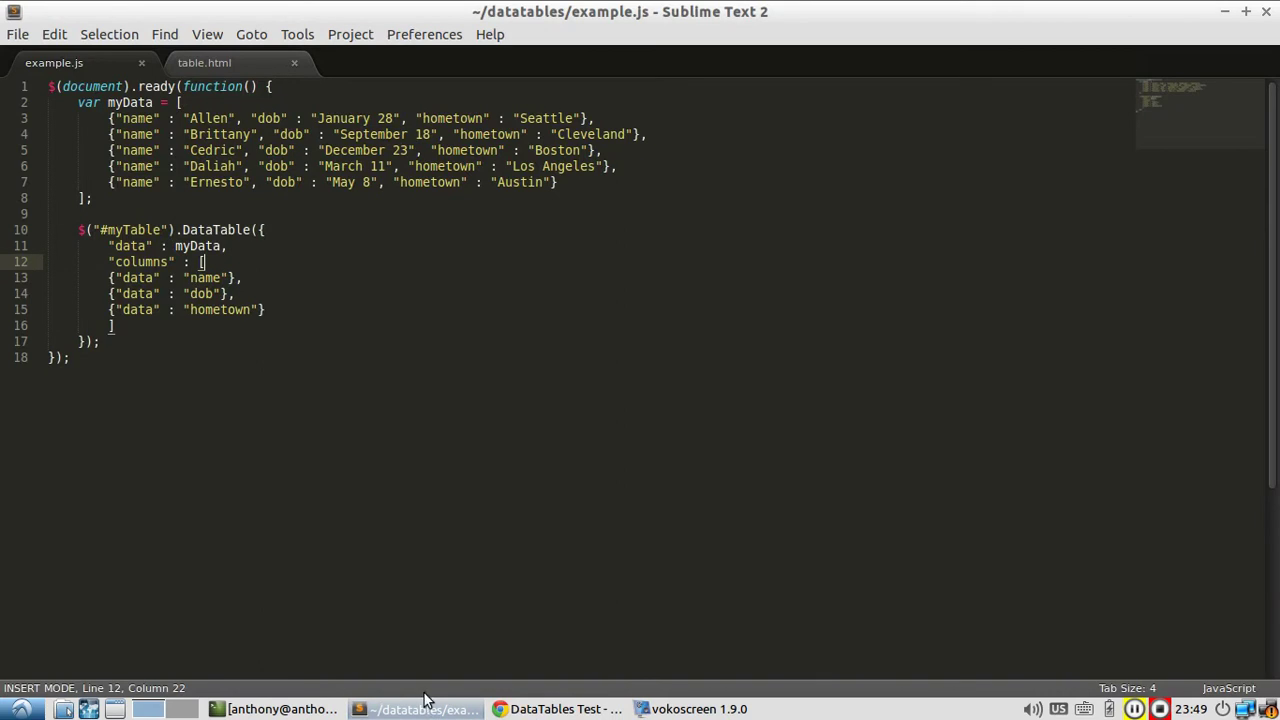
Insert a <th>Submit</th> header above Name in table.html and save the file
click(233, 58)
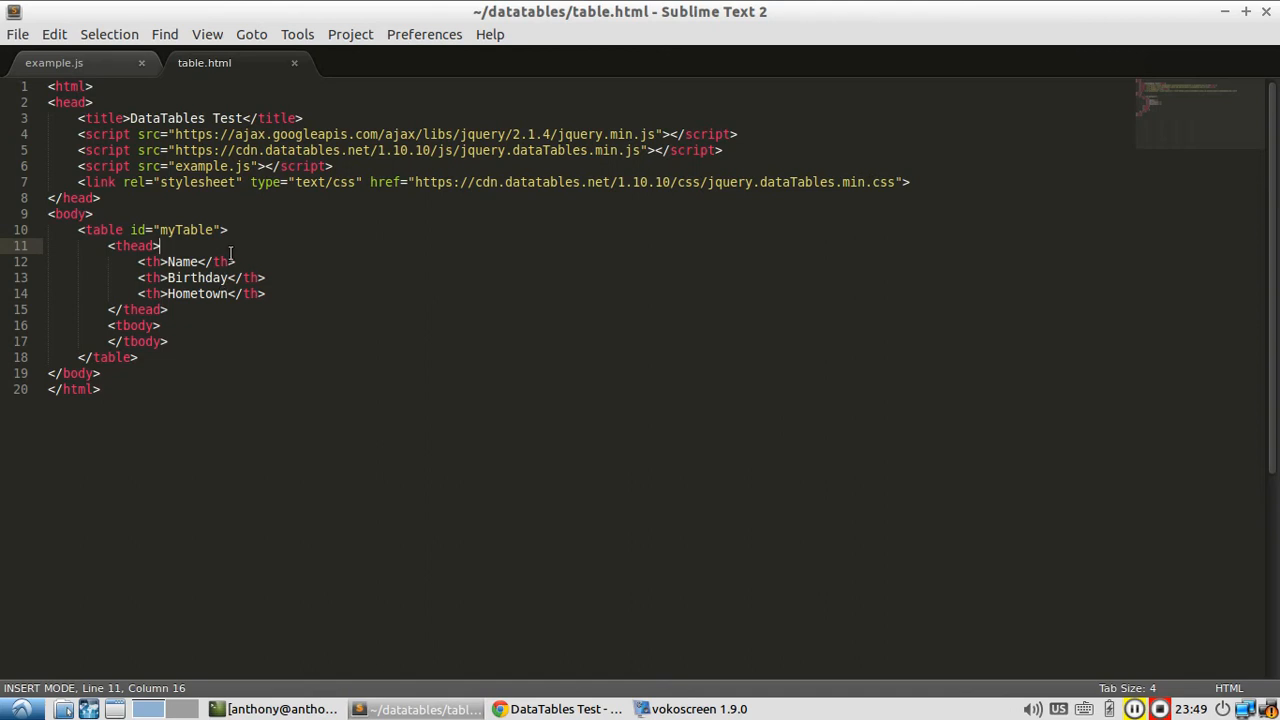
key(Return)
text(,)
key(BackSpace)
key(BackSpace)
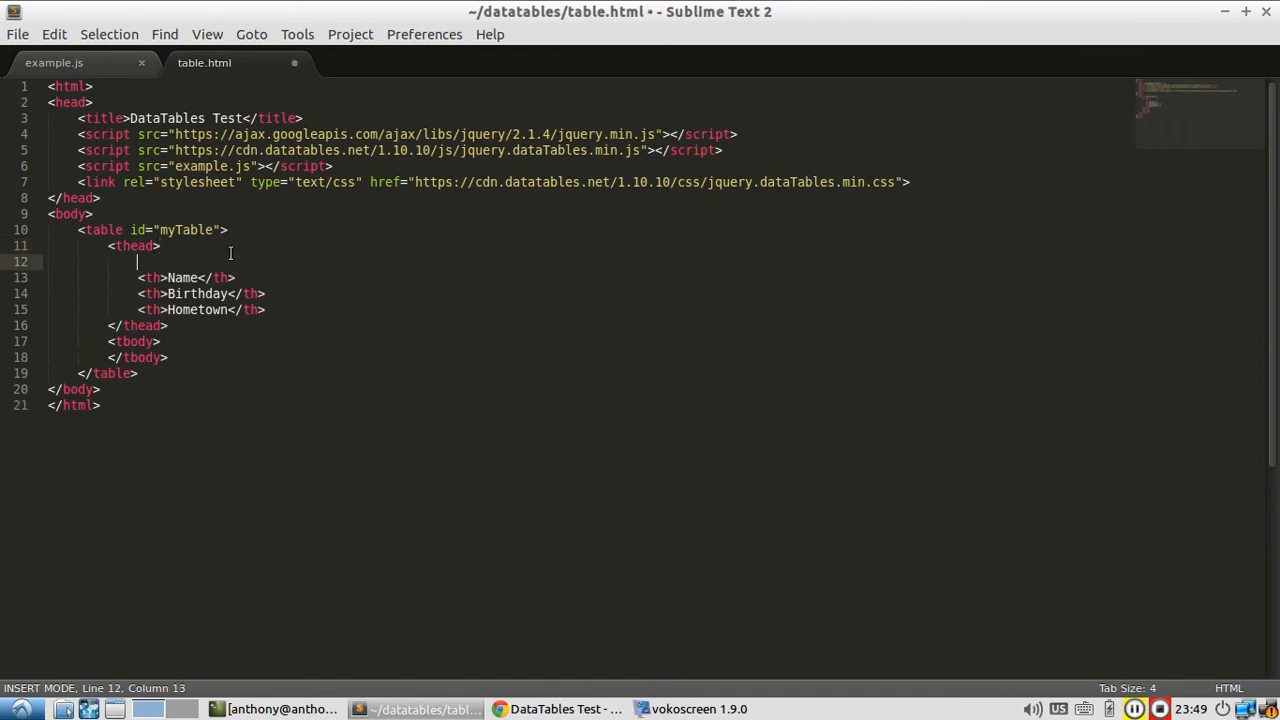
text(<th>S)
text(u)
text(bmit)
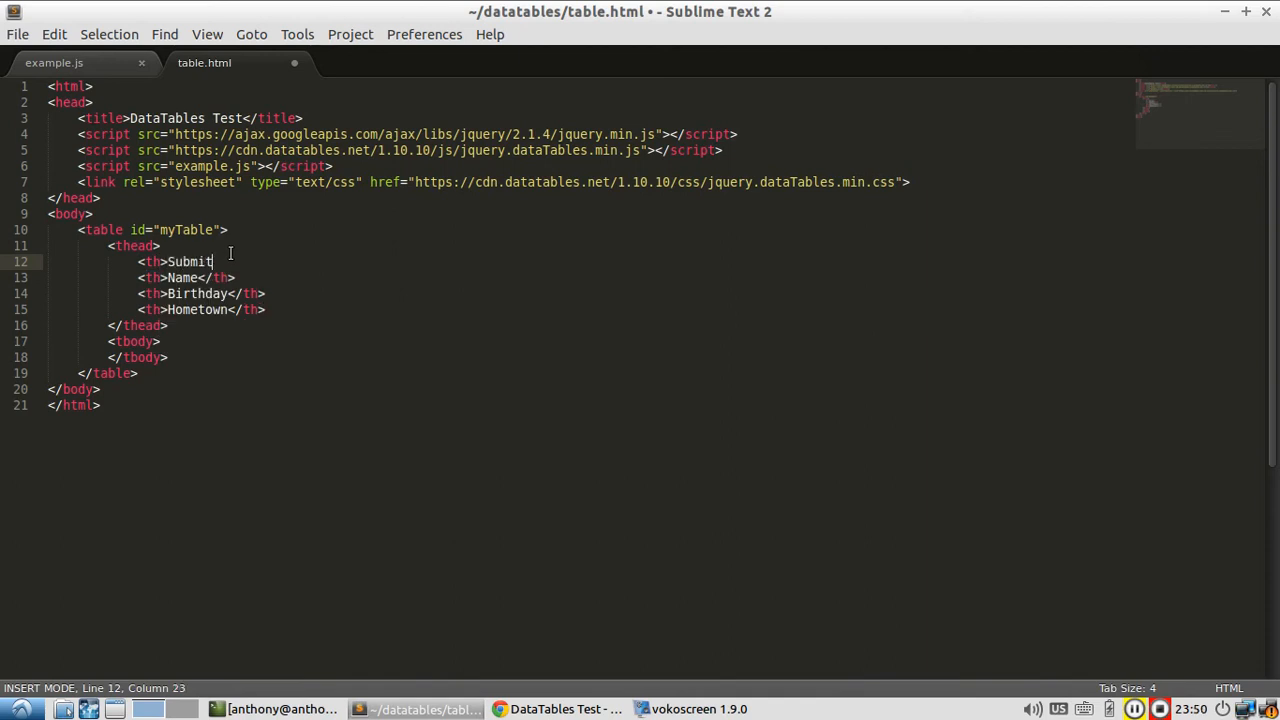
text(</th>)
key(ctrl+s)
Compare table.html's headers with example.js, ending on the example.js columns list
click(118, 64)
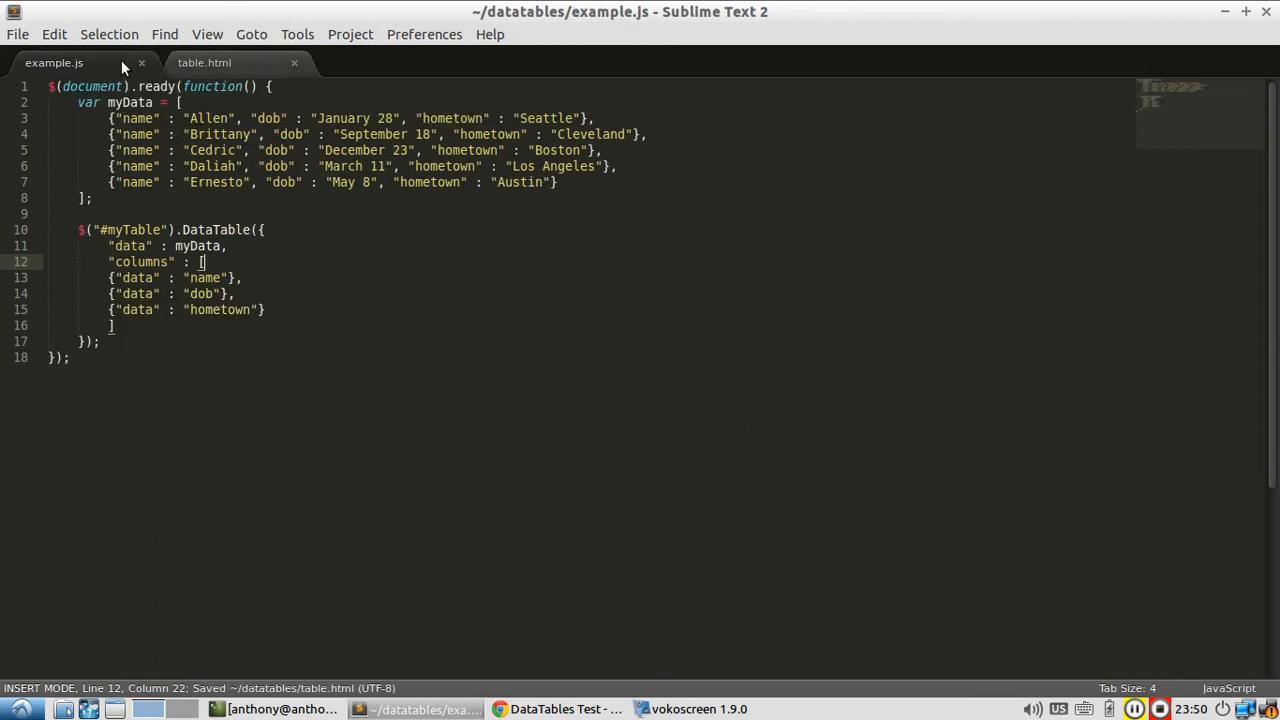
click(249, 62)
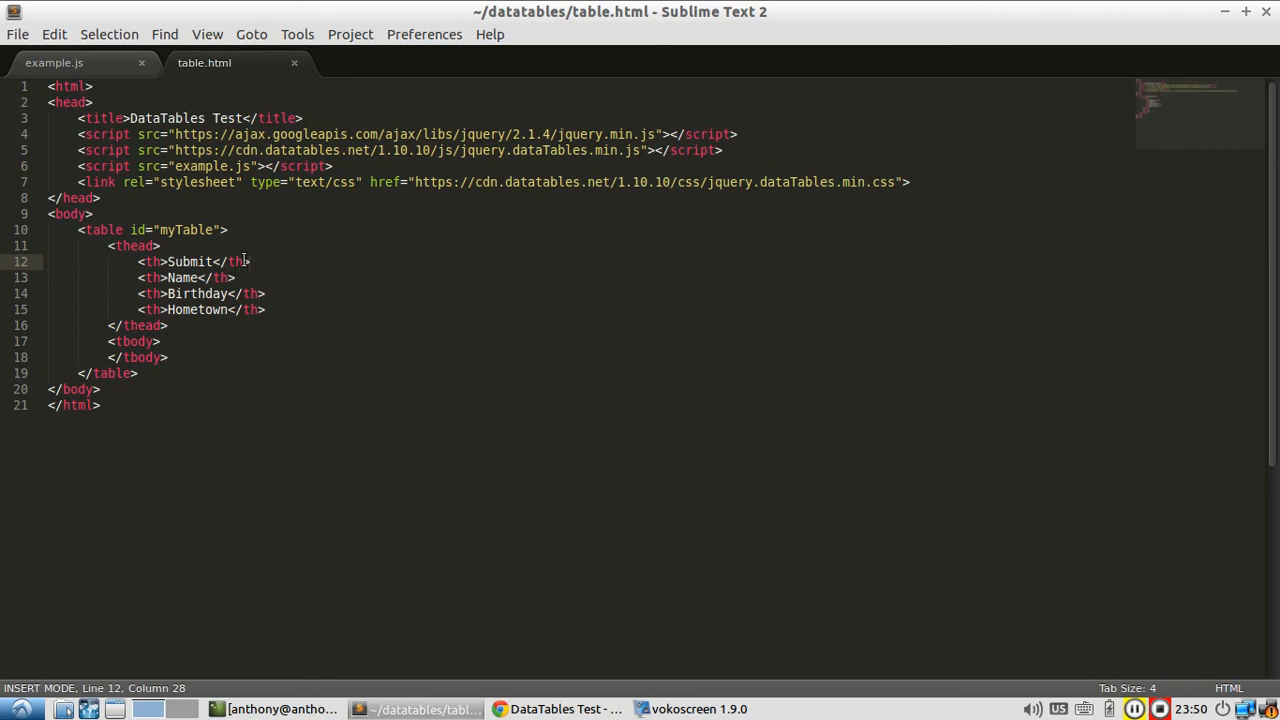
click(107, 60)
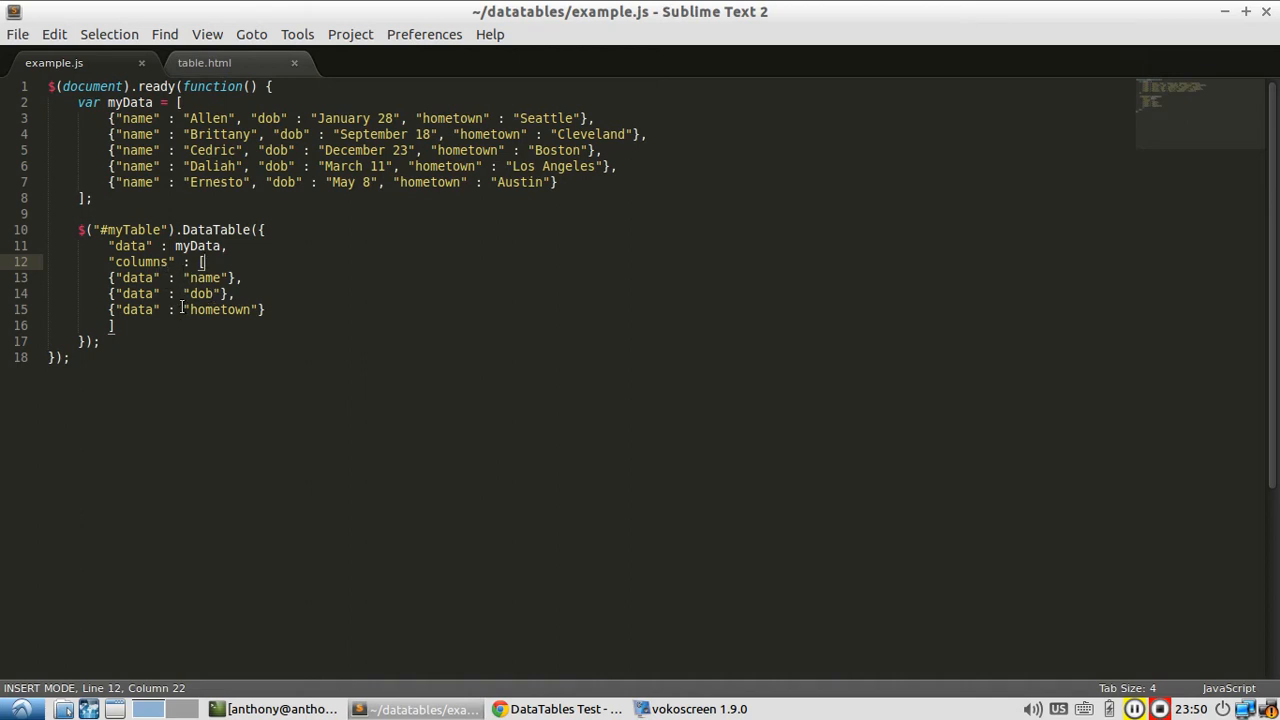
Add {"render": function() { return '<input type="checkbox">'; }}, as the first column and save example.js
key(Return)
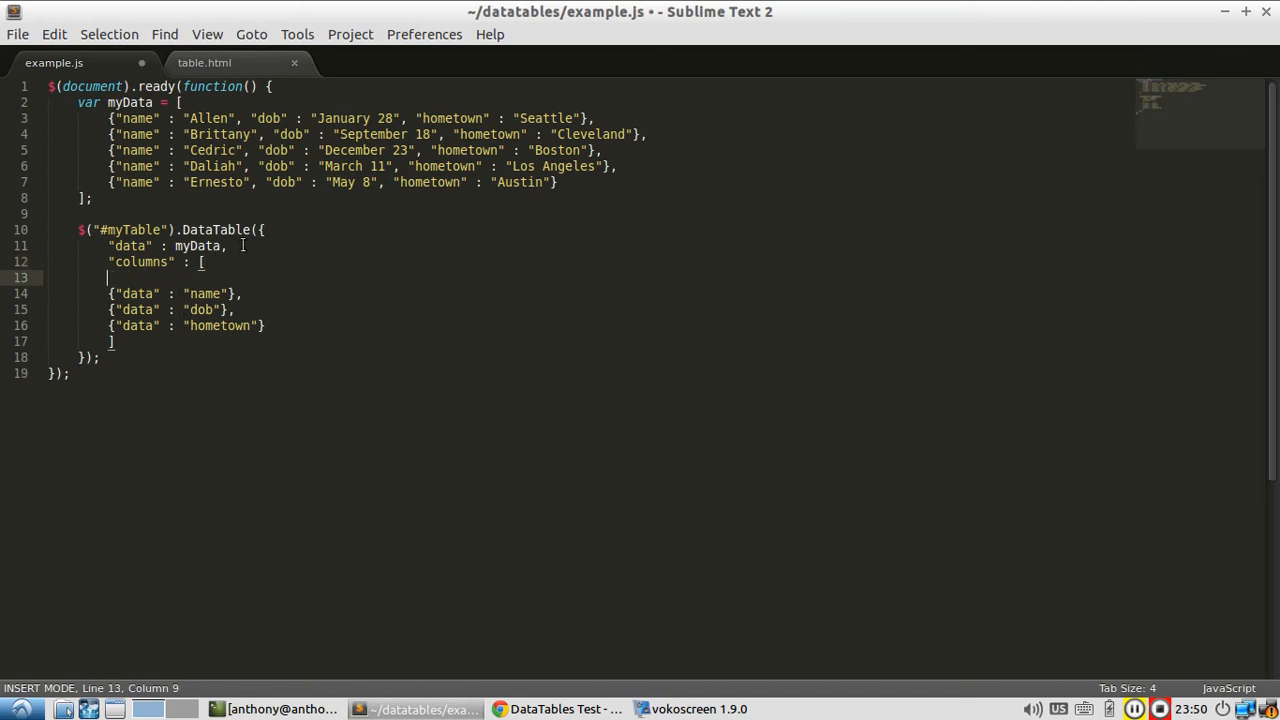
click(258, 54)
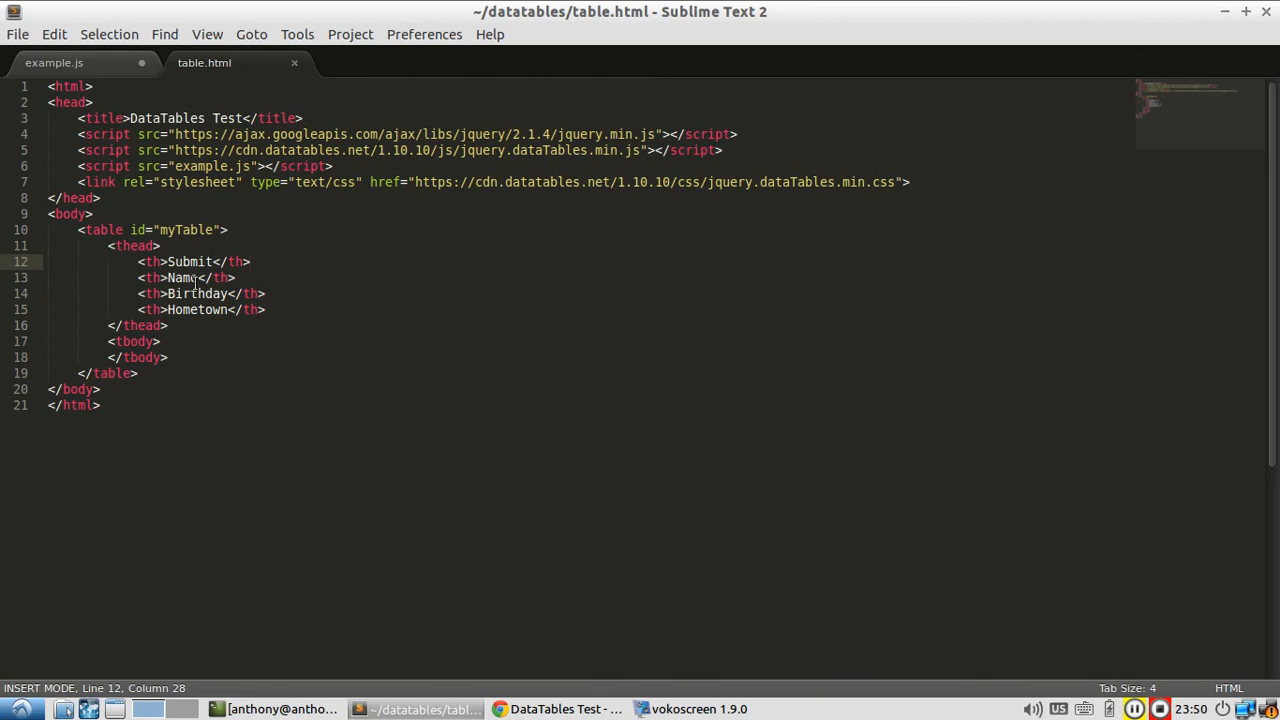
click(90, 62)
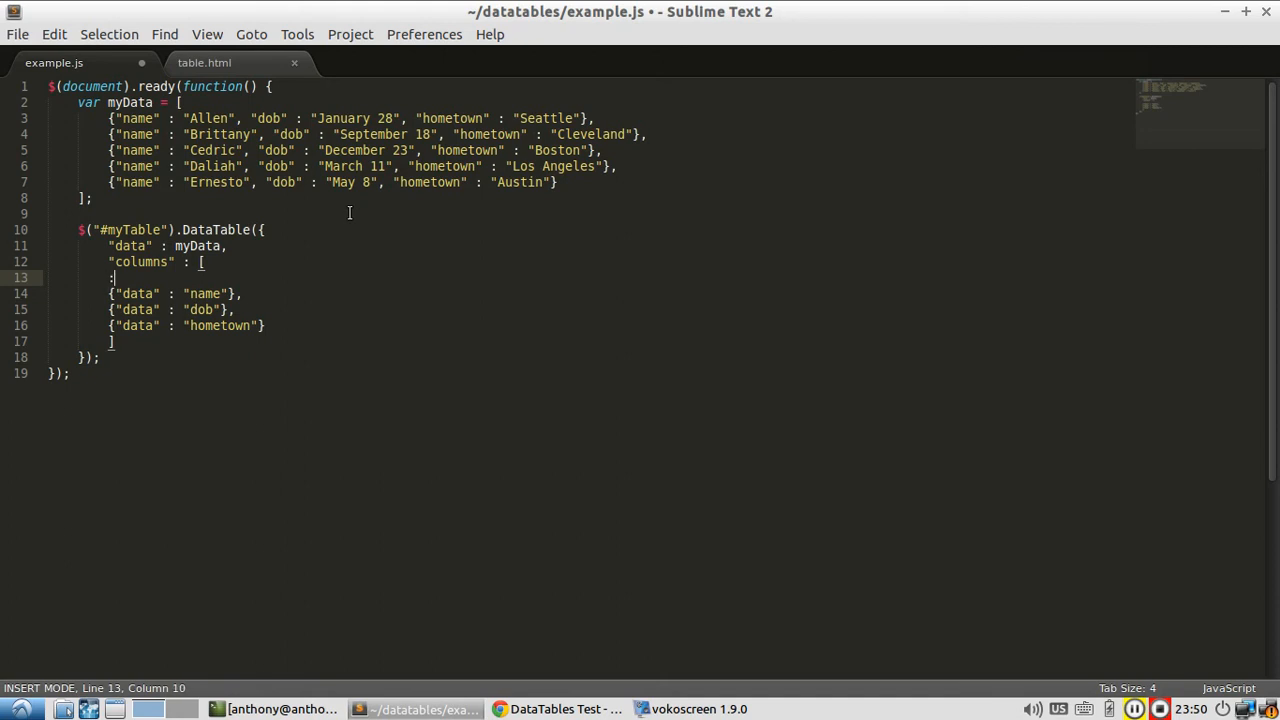
key(BackSpace)
text({")
text(render")
text( : function() )
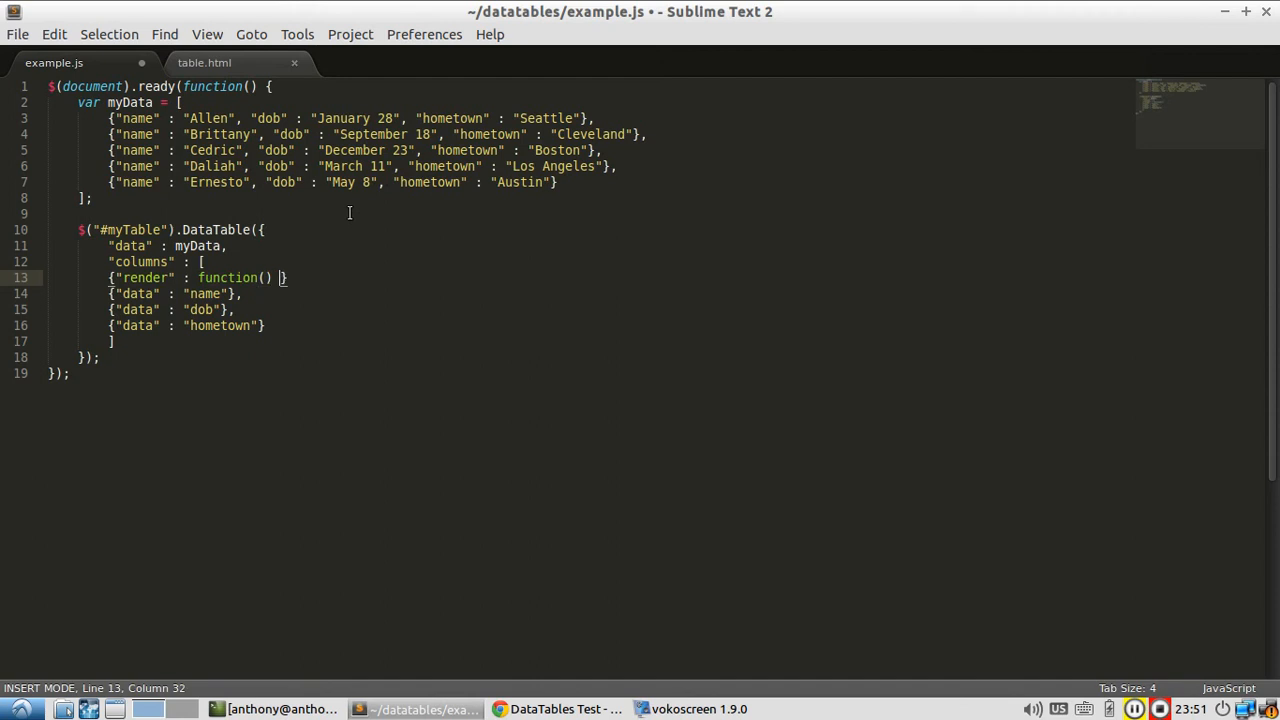
text({)
text( return ')
text(<input type)
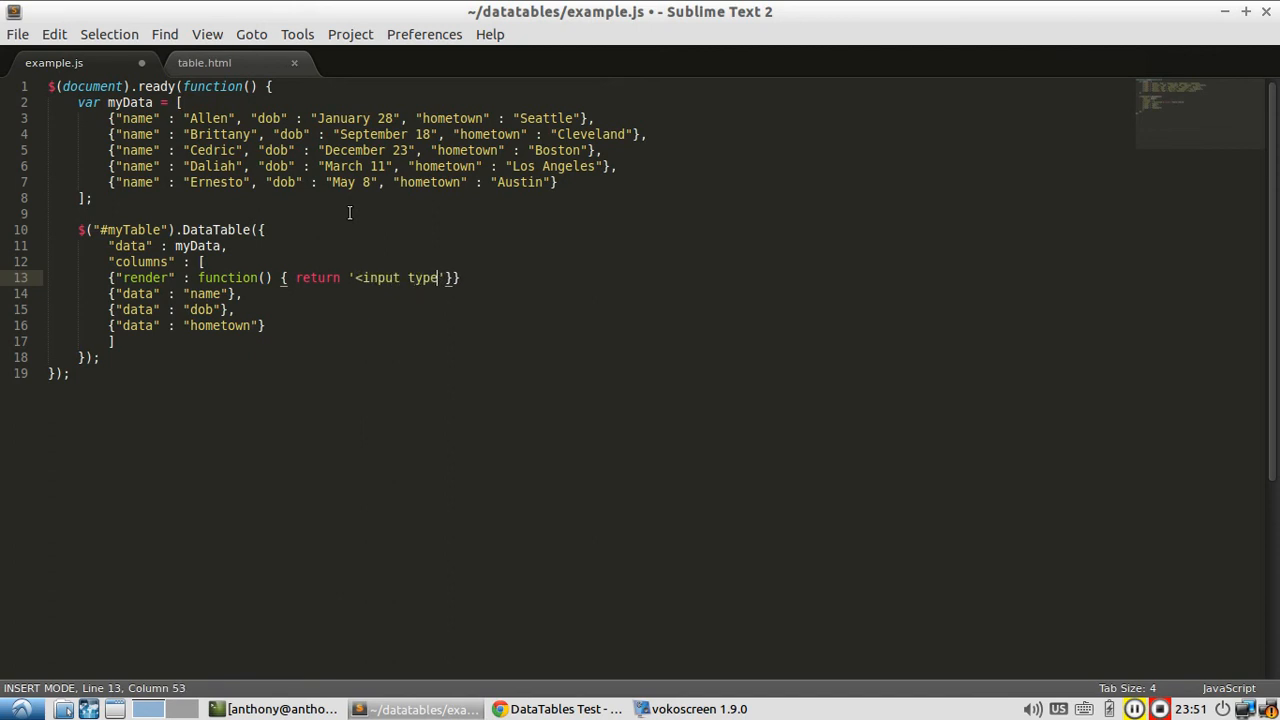
text(="check)
text(box)
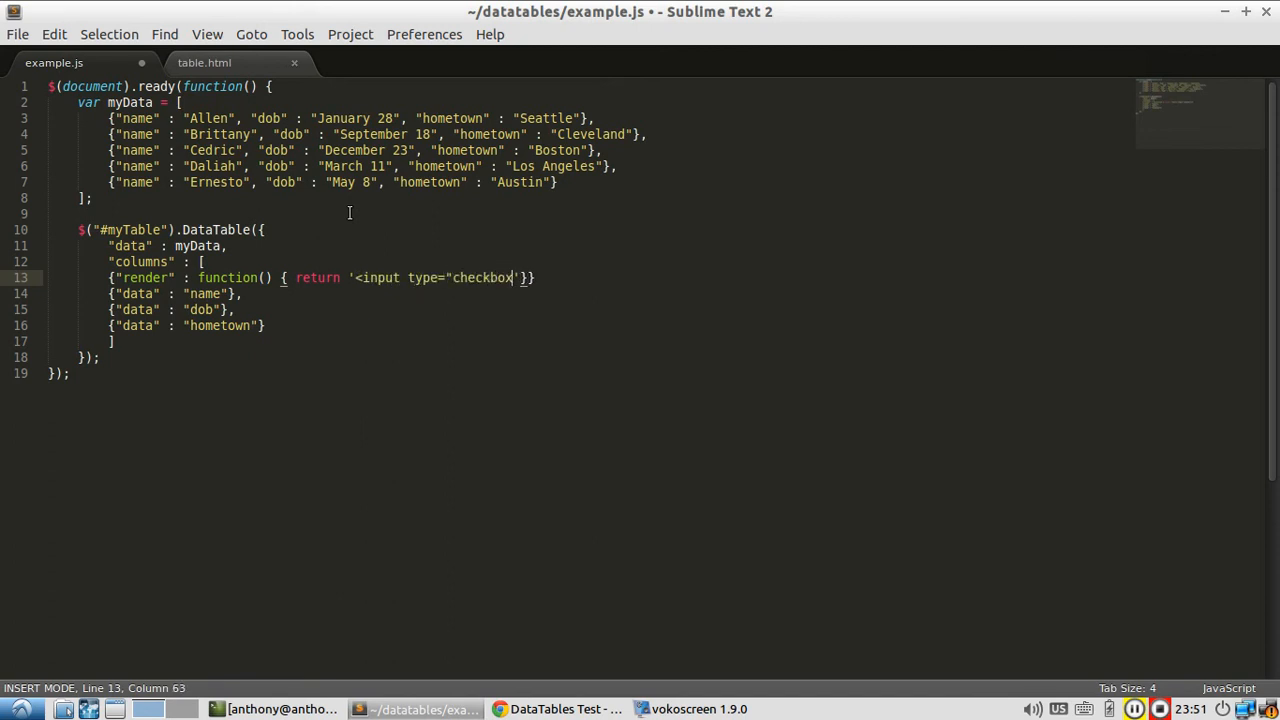
text(")
text(>';)
click(580, 278)
text(,)
key(ctrl+s)
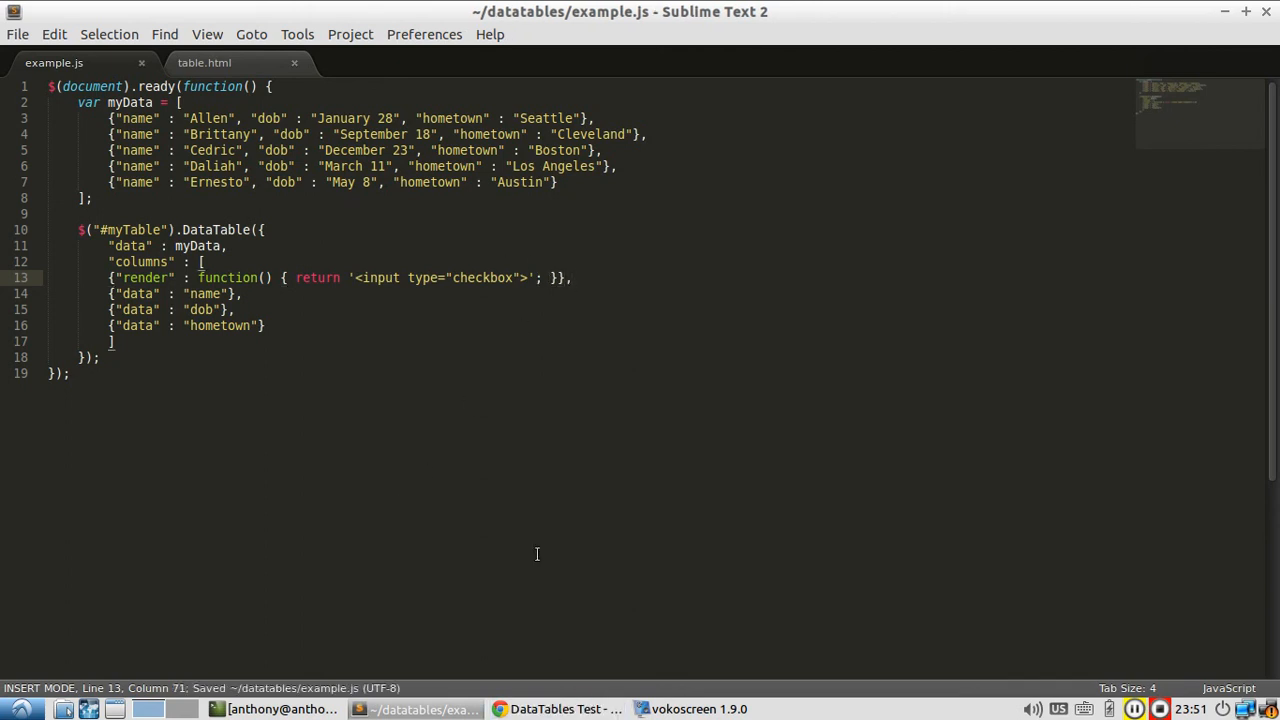
Reload the DataTables page to show the checkbox column and tick Cedric's and Daliah's boxes
click(567, 710)
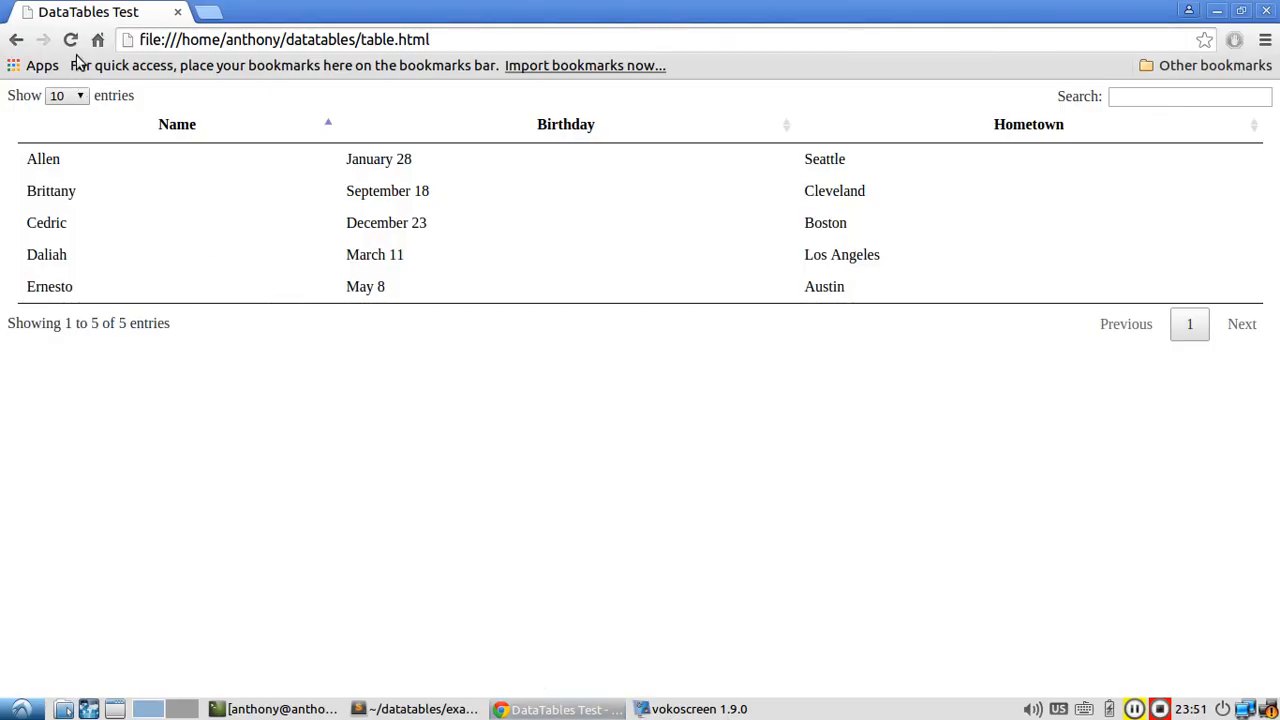
click(71, 40)
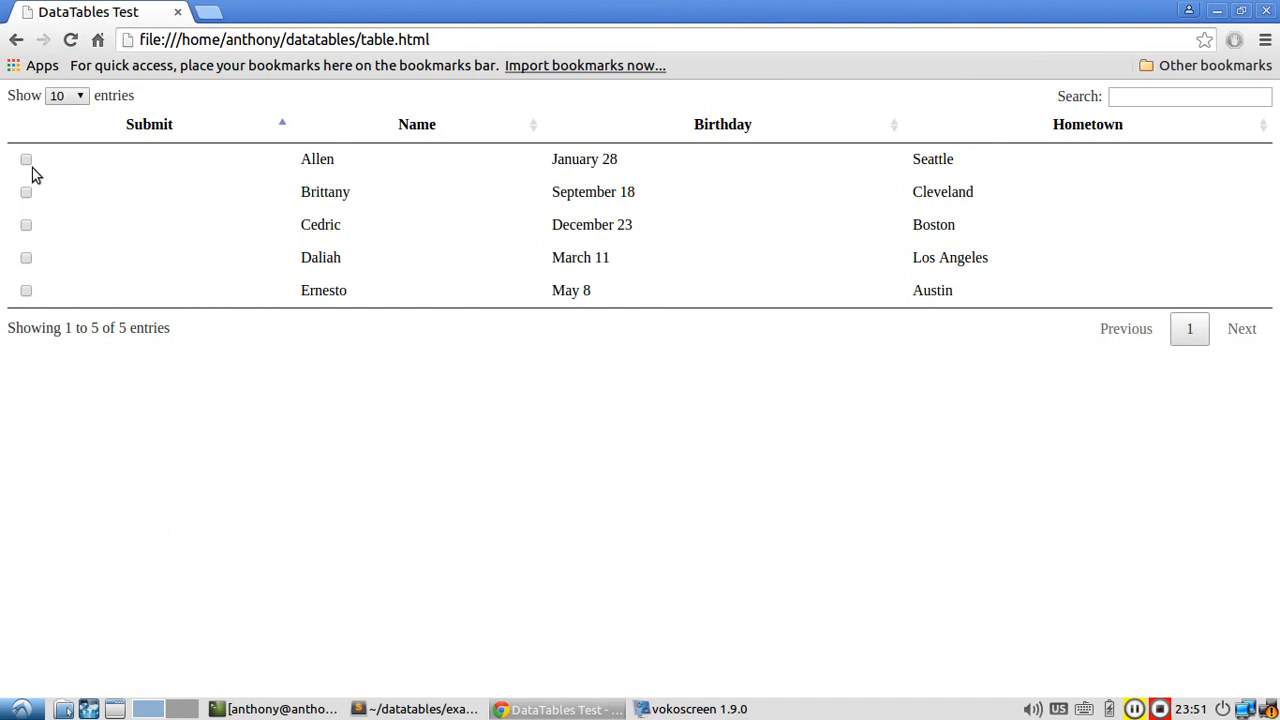
click(26, 225)
click(26, 258)
click(420, 709)
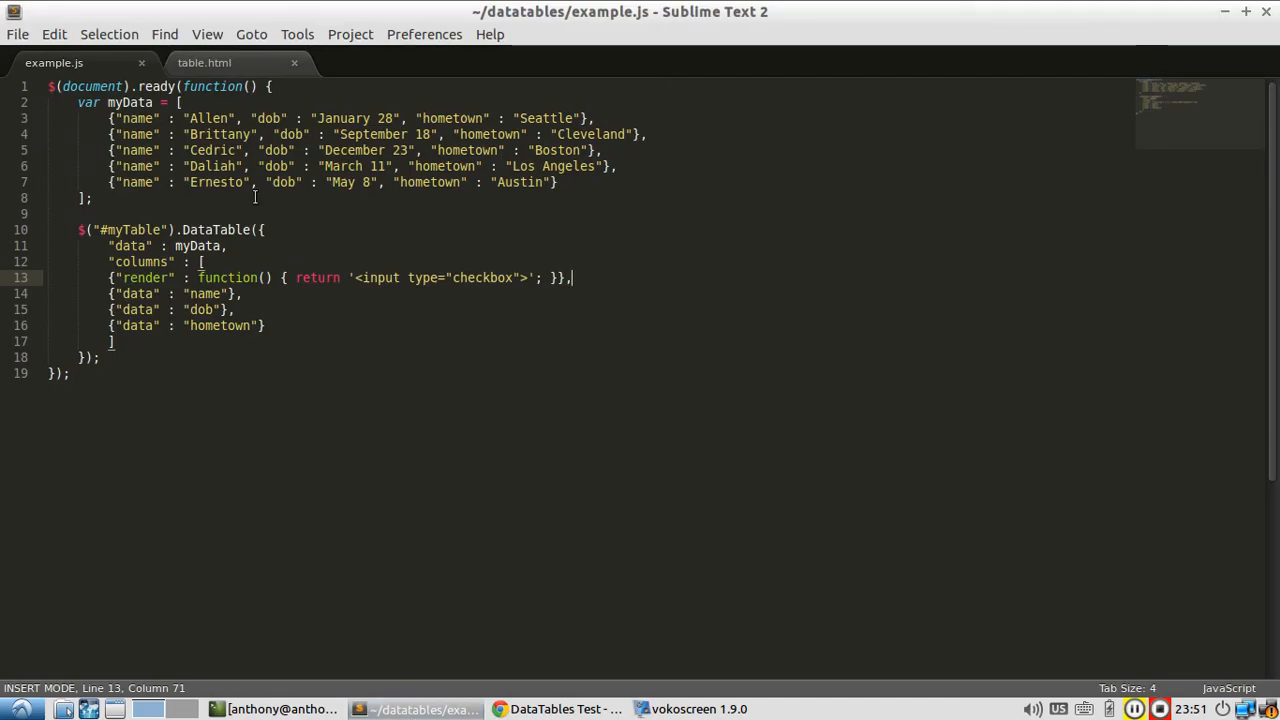
click(239, 62)
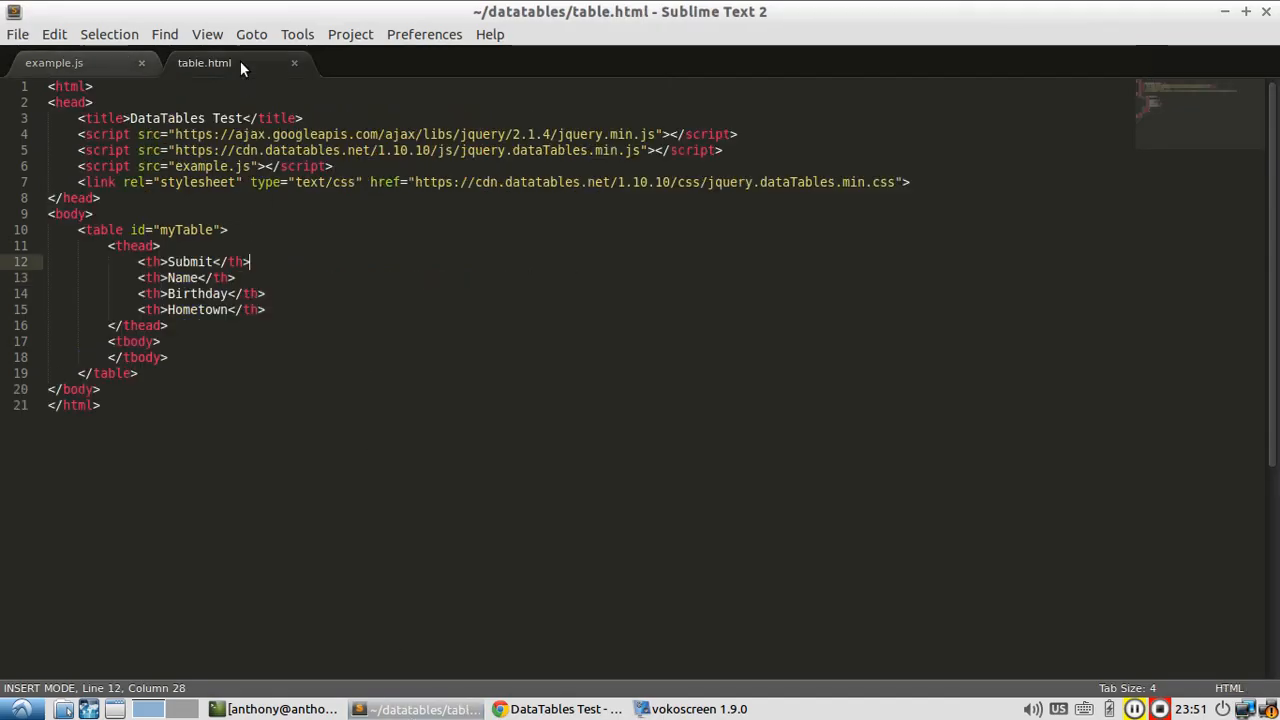
click(255, 289)
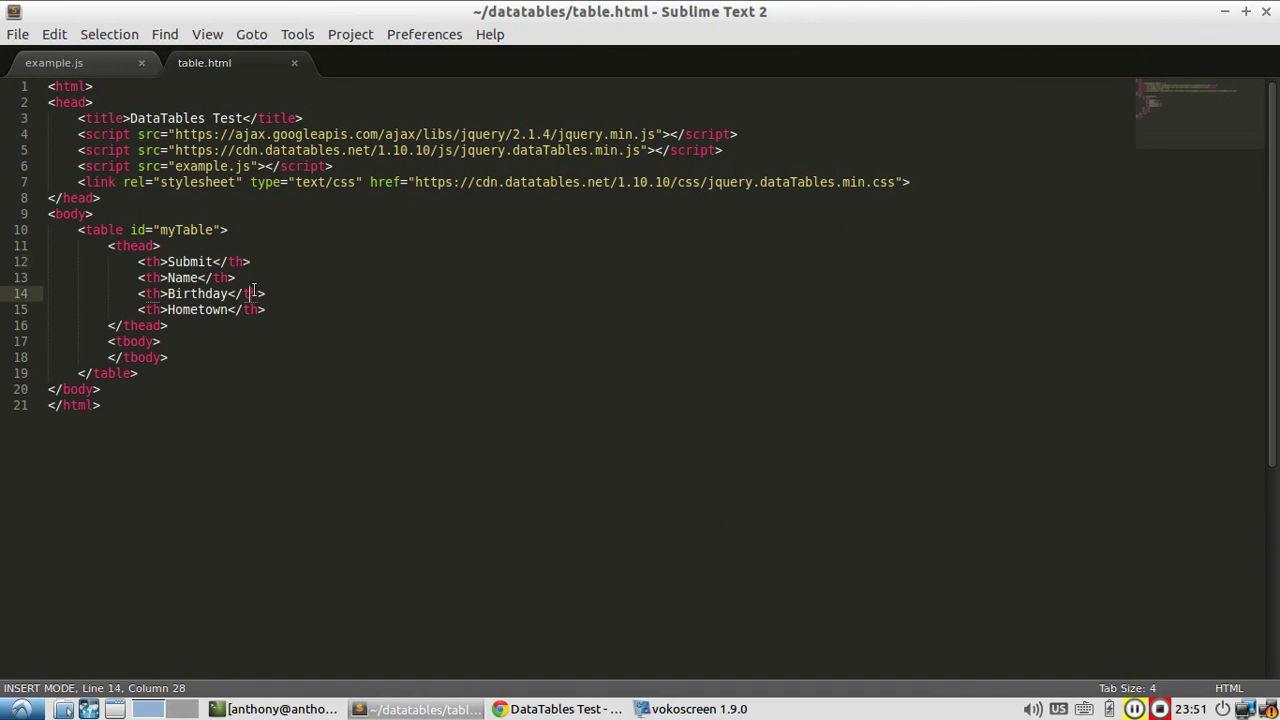
click(298, 243)
click(97, 70)
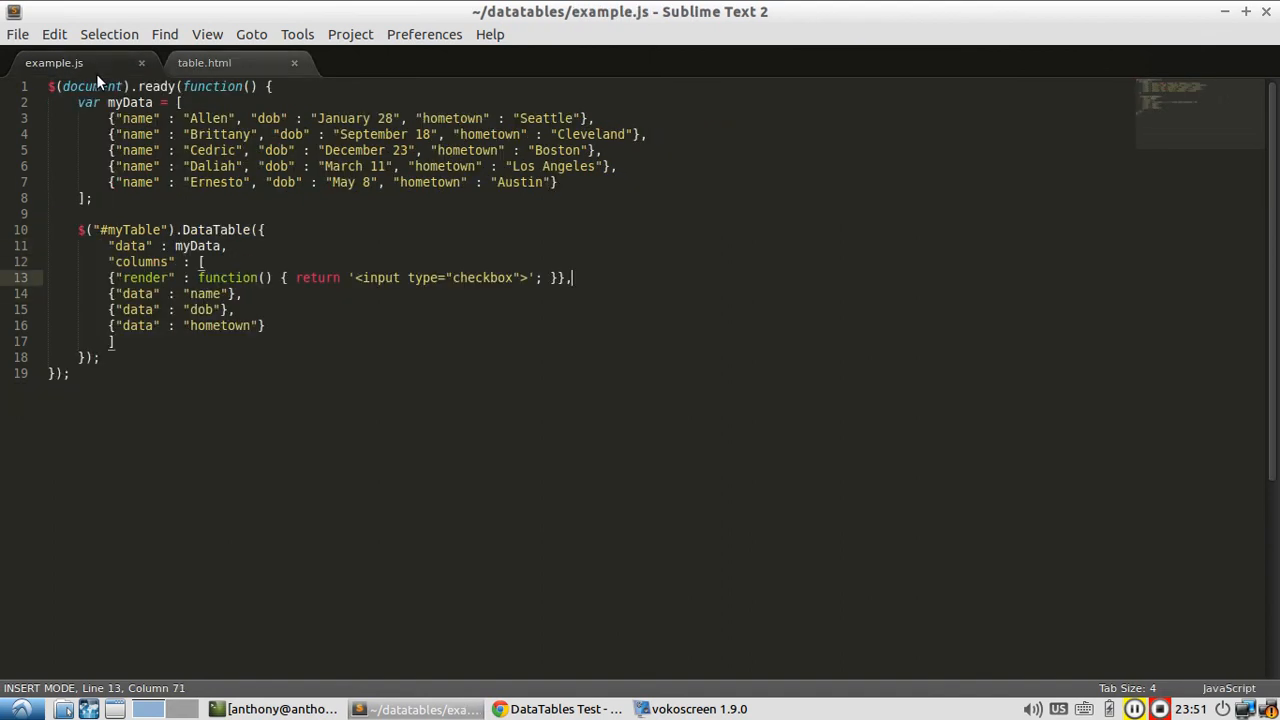
click(306, 289)
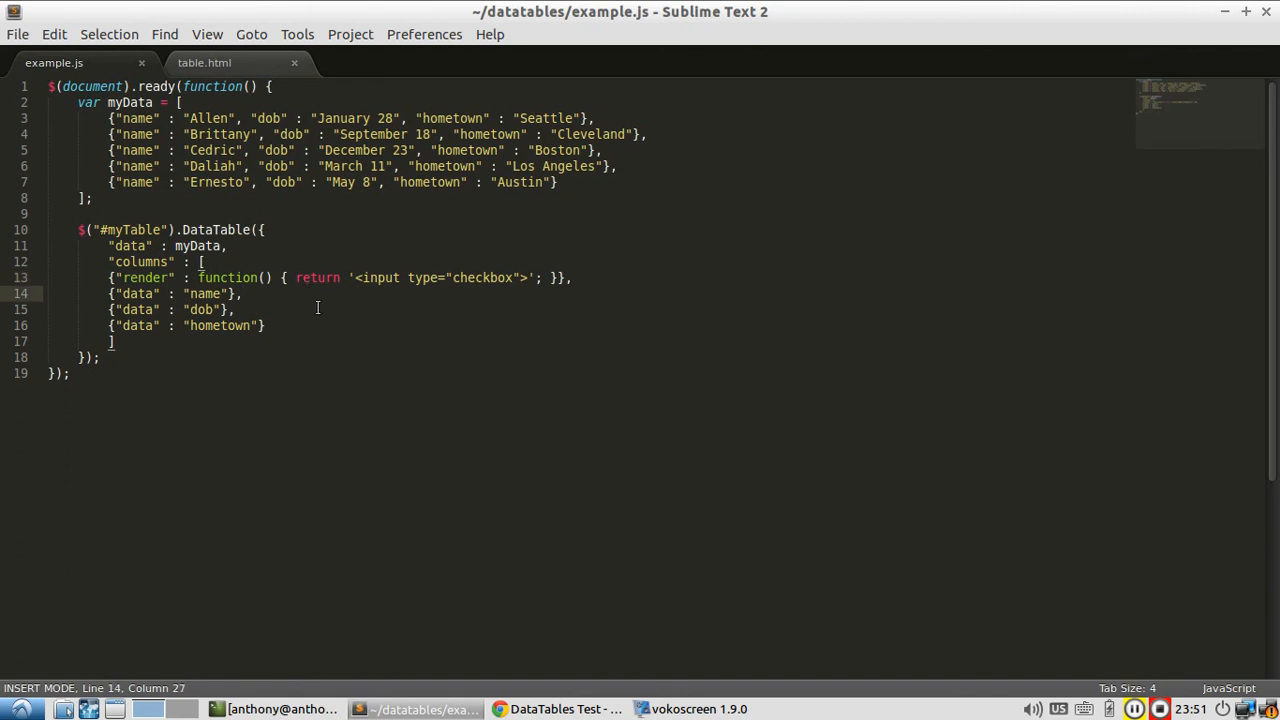